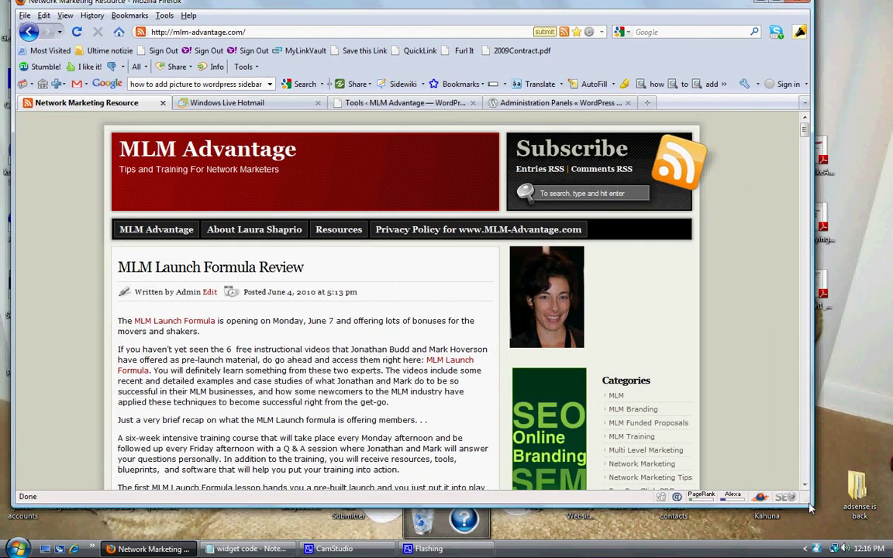
# Step: Enlarge the browser window and go to the site's /wp-admin dashboard
pyautogui.moveTo(809, 508); pyautogui.dragTo(843, 525)
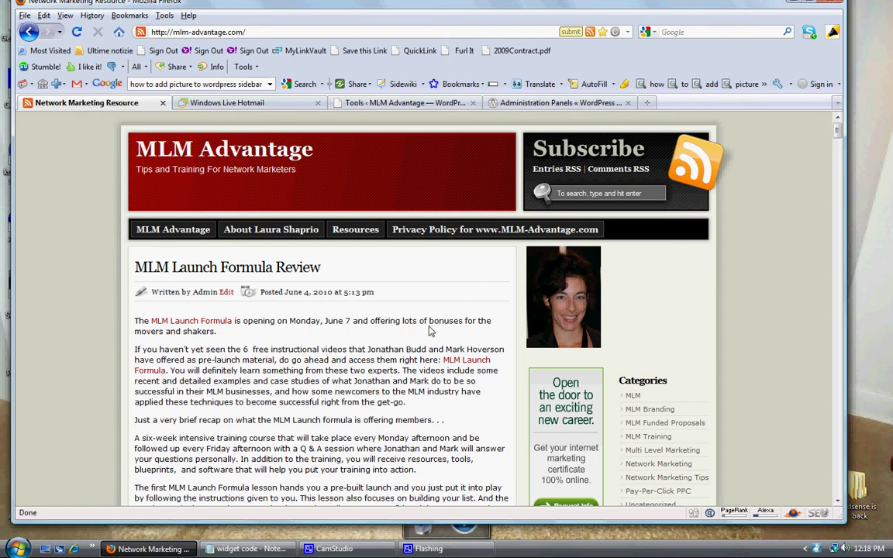
pyautogui.click(287, 35)
pyautogui.press('BackSpace')
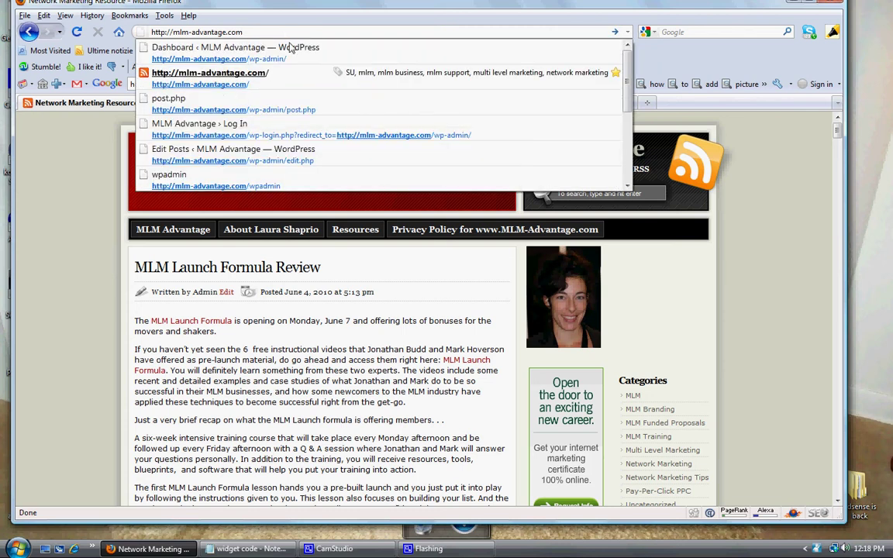
pyautogui.click(264, 47)
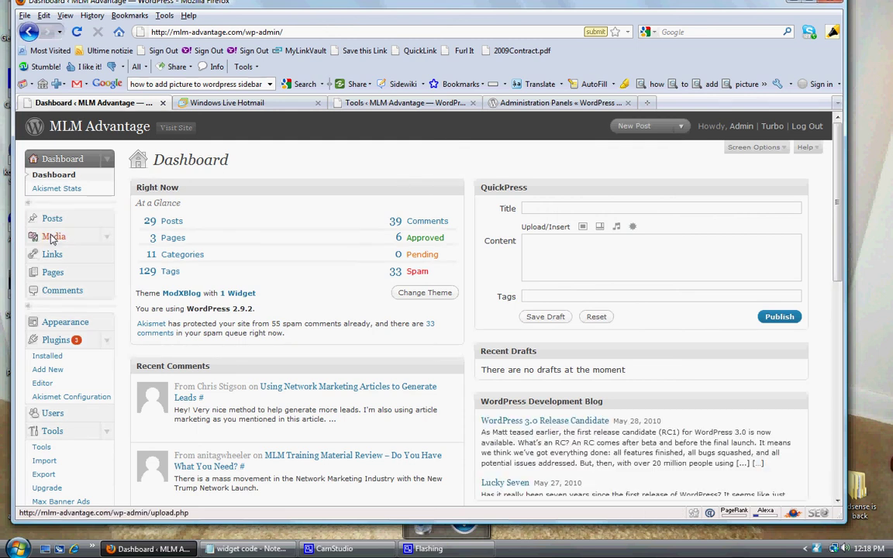
pyautogui.click(51, 239)
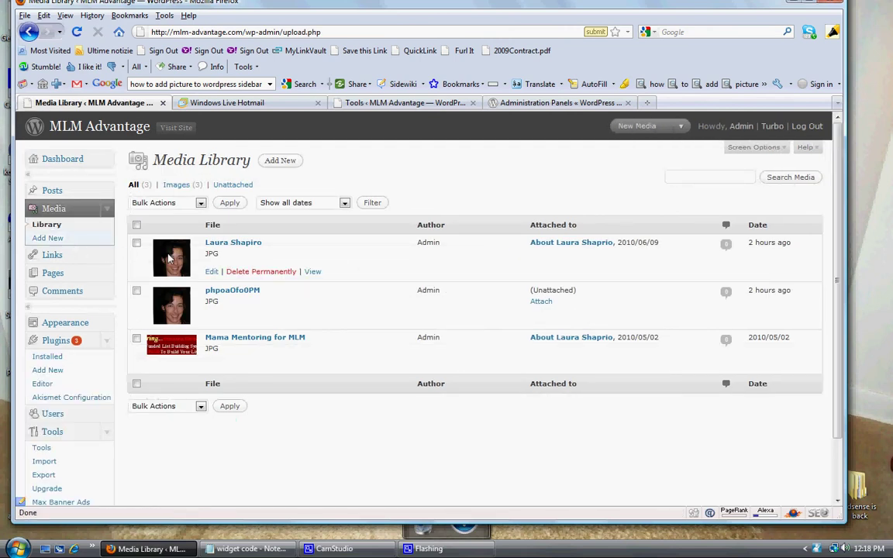
pyautogui.moveTo(233, 255)
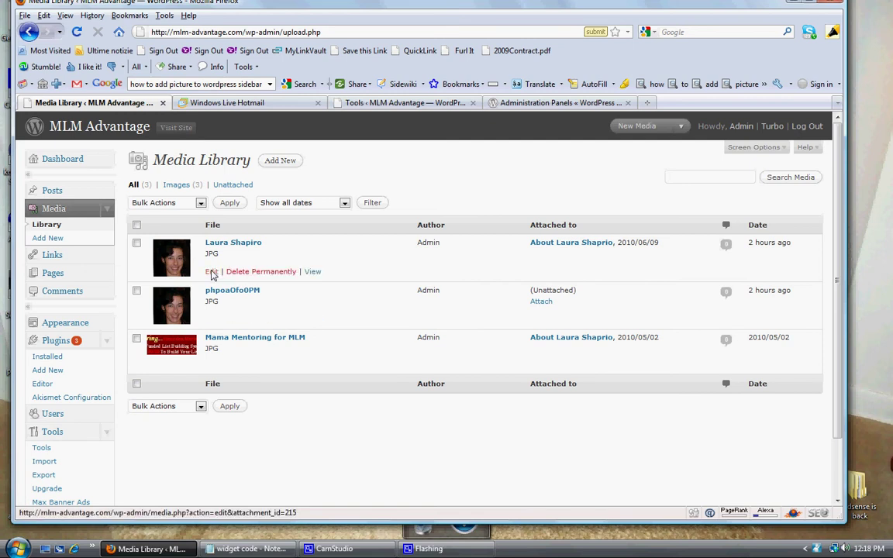
pyautogui.click(211, 272)
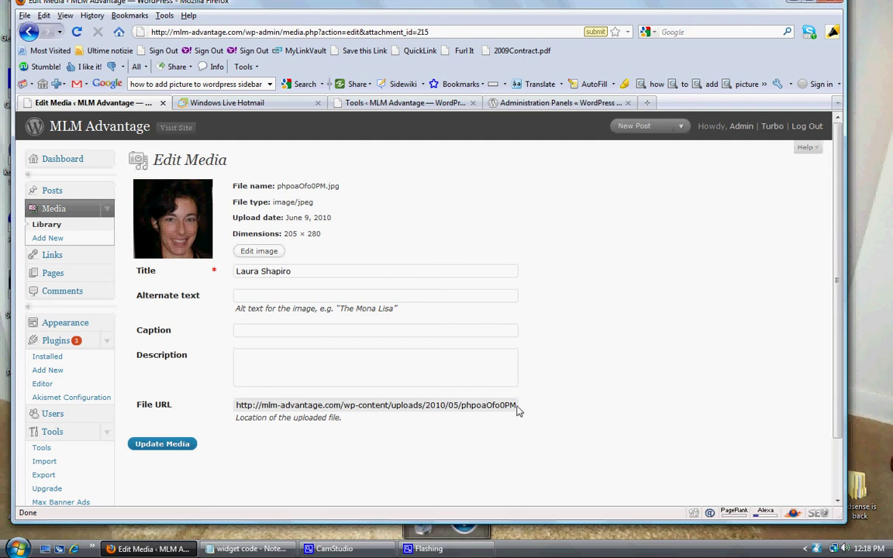
pyautogui.moveTo(518, 411); pyautogui.dragTo(186, 408)
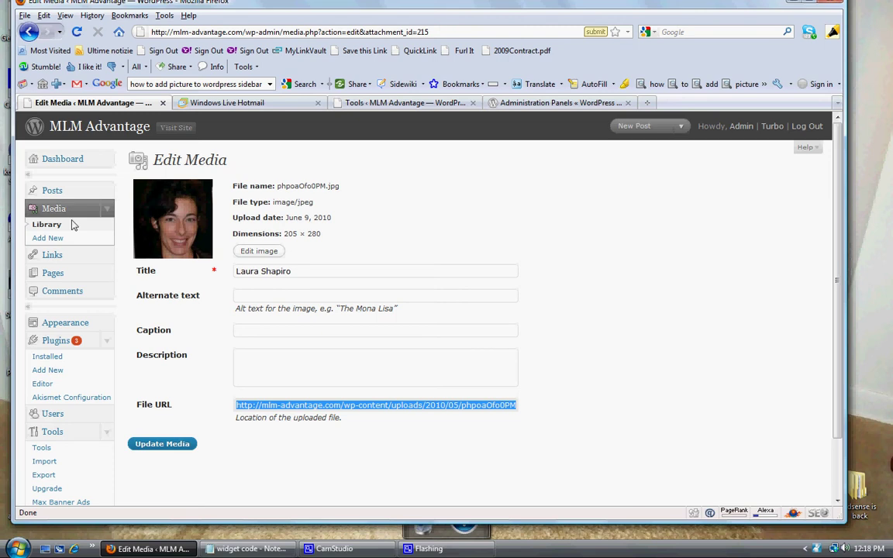
# Step: Go to Appearance > Widgets and scroll to locate the available Text widget
pyautogui.click(73, 325)
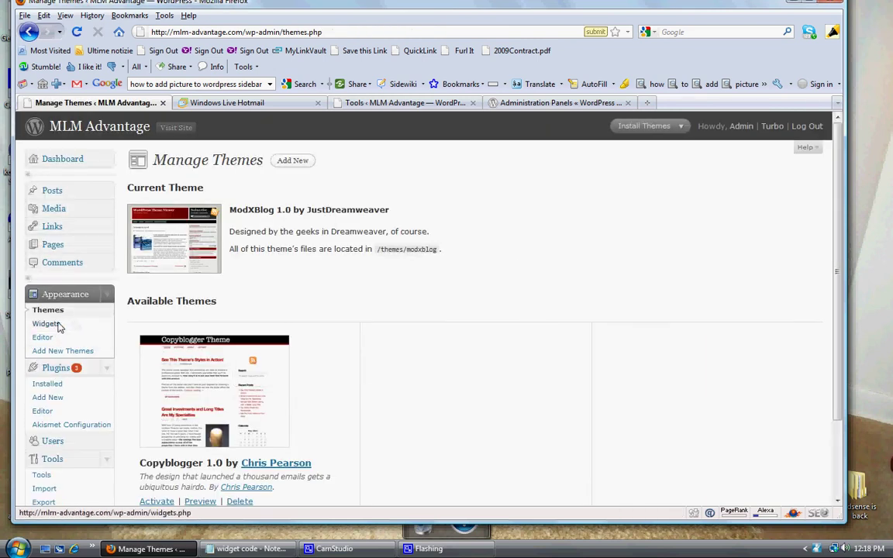
pyautogui.click(46, 325)
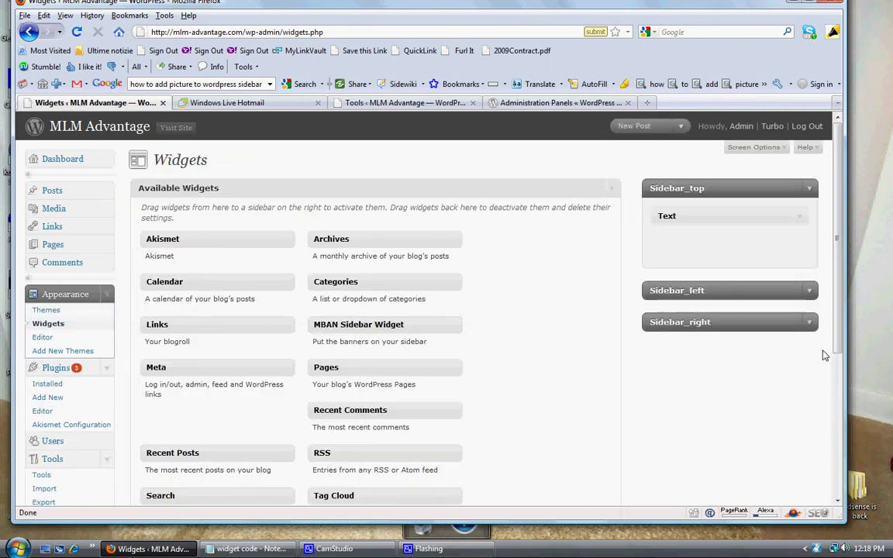
pyautogui.scroll(-3, 838, 322)
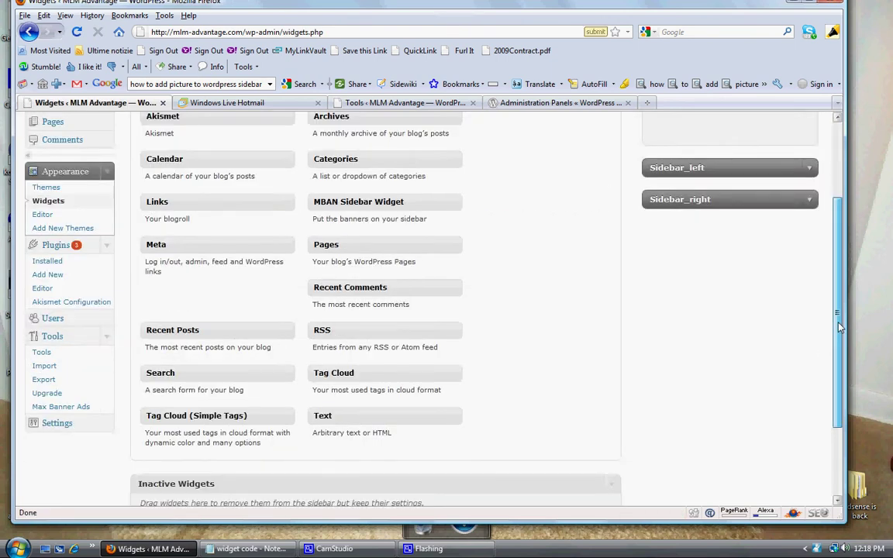
pyautogui.scroll(2, 838, 326)
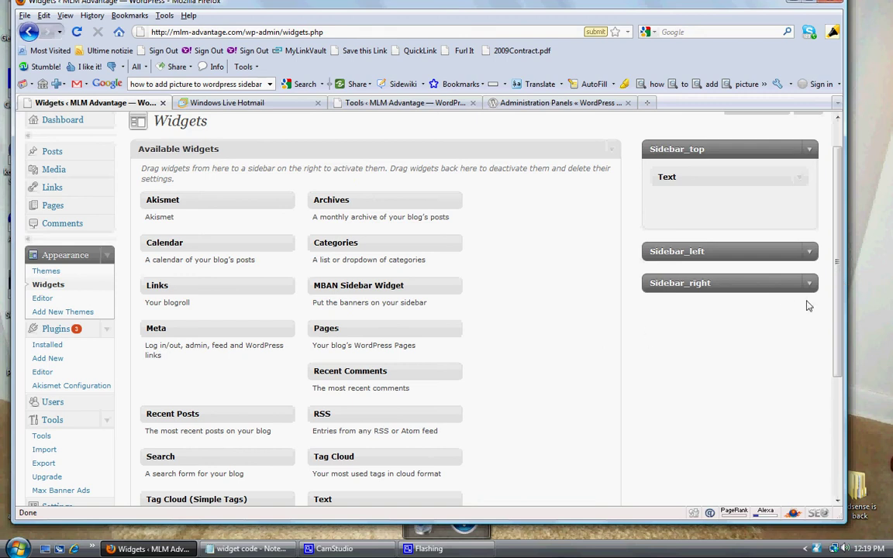
pyautogui.scroll(-5, 755, 232)
pyautogui.scroll(6, 764, 273)
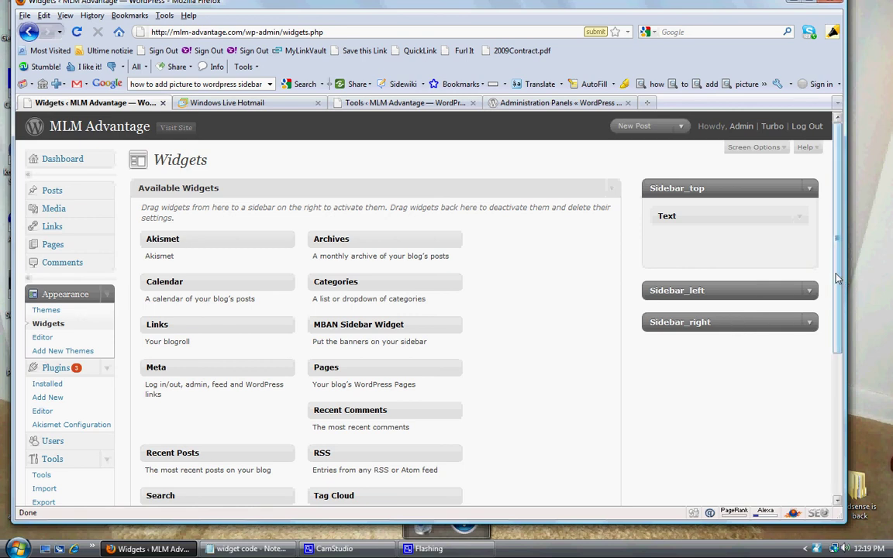
pyautogui.scroll(-5, 837, 359)
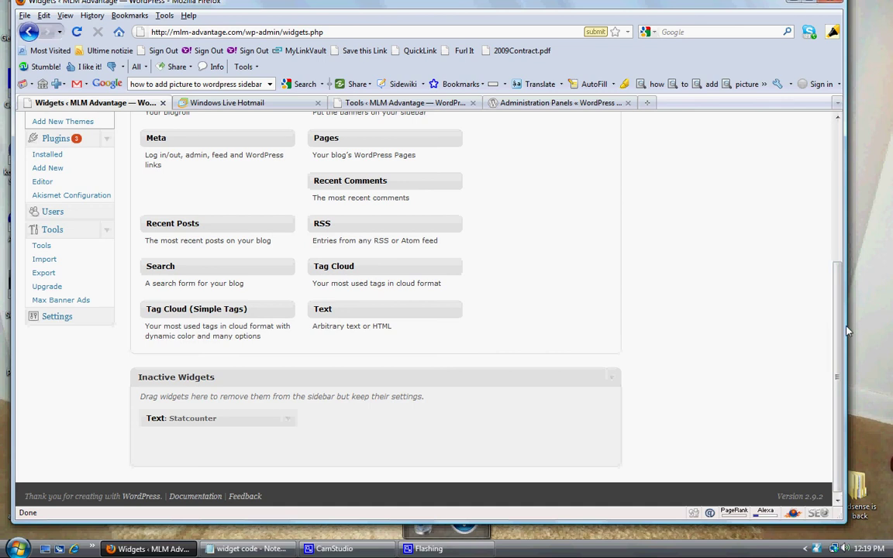
pyautogui.scroll(1, 456, 393)
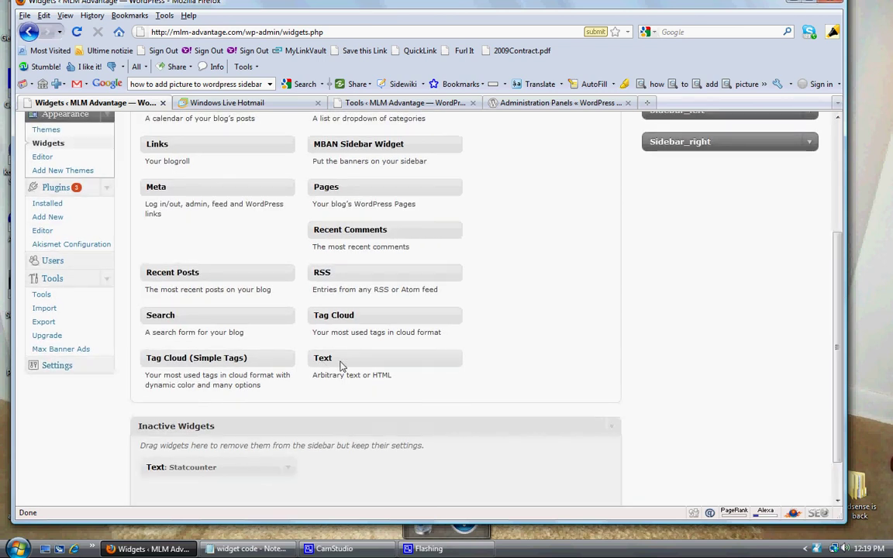
# Step: Expand Sidebar_right and drop a new Text widget from Available Widgets into it
pyautogui.moveTo(341, 364); pyautogui.dragTo(672, 186)
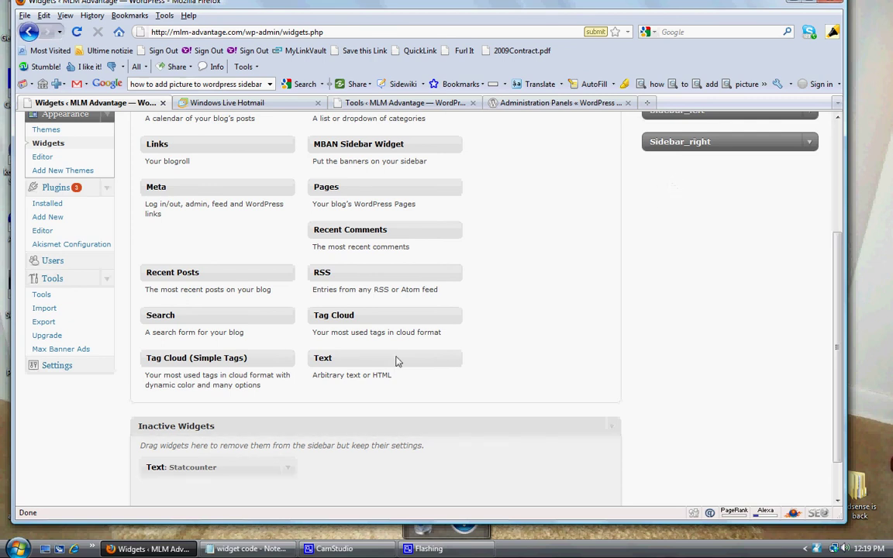
pyautogui.moveTo(352, 365); pyautogui.dragTo(664, 153)
pyautogui.moveTo(324, 366); pyautogui.dragTo(694, 148)
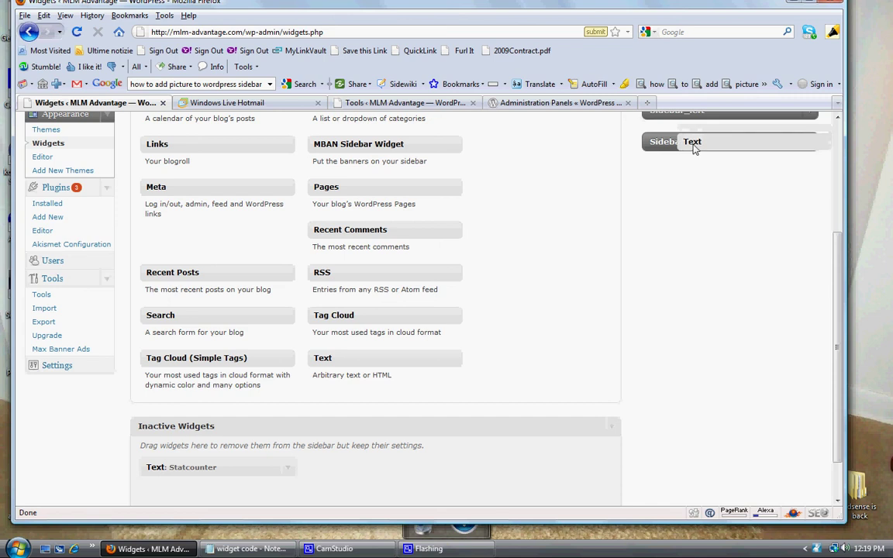
pyautogui.click(736, 144)
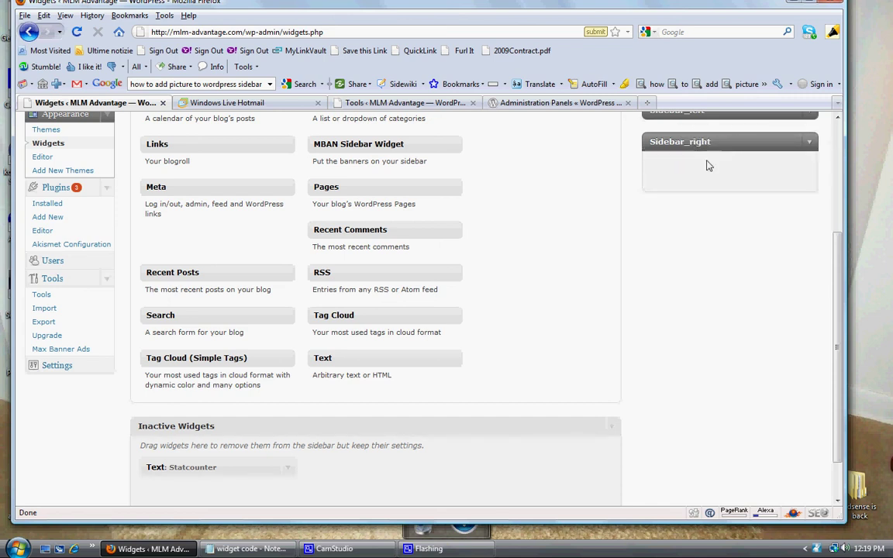
pyautogui.moveTo(361, 363)
pyautogui.mouseDown()
pyautogui.moveTo(722, 159)
pyautogui.moveTo(714, 169)
pyautogui.mouseUp()
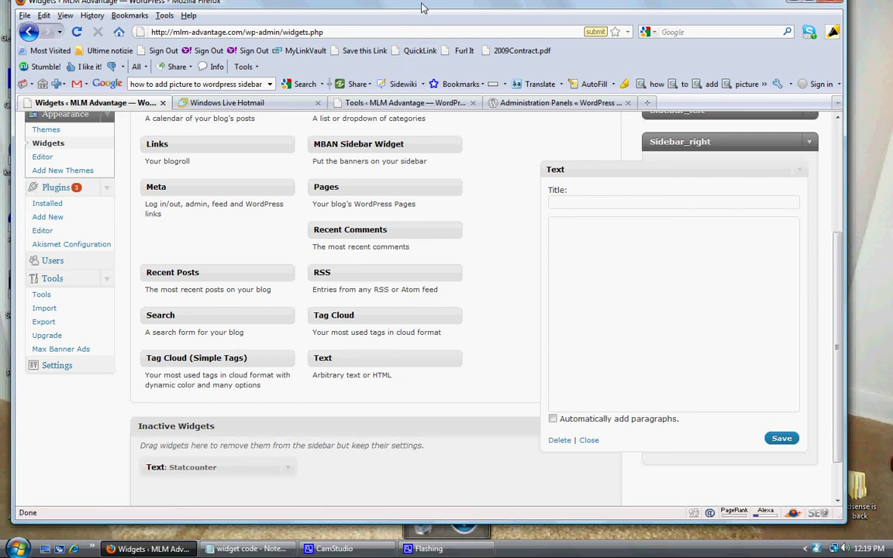
pyautogui.moveTo(423, 7); pyautogui.dragTo(407, 5)
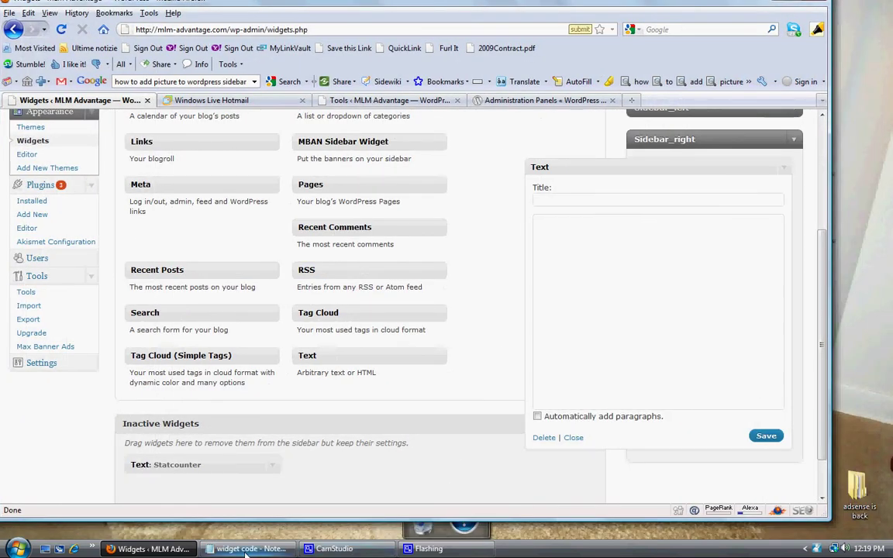
# Step: Copy the img code line from the Notepad note into the Text widget's content box
pyautogui.click(247, 549)
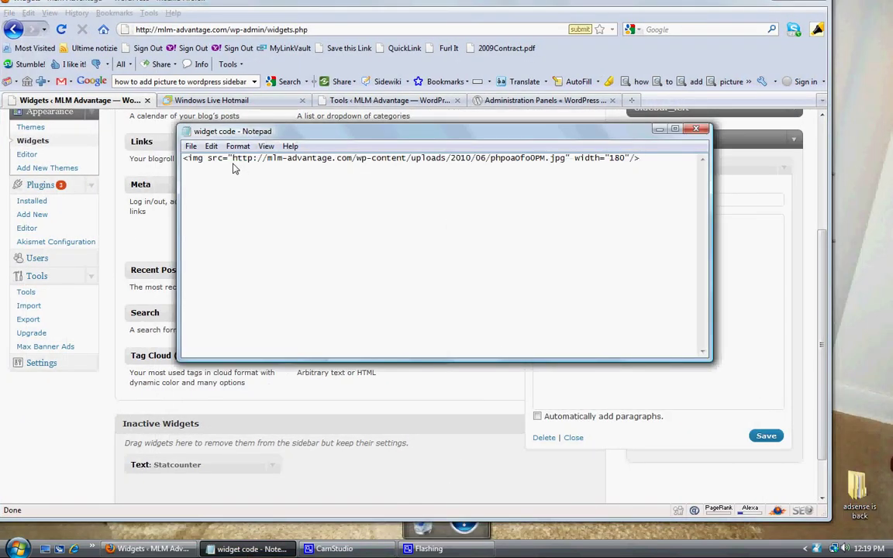
pyautogui.moveTo(656, 164); pyautogui.dragTo(181, 160)
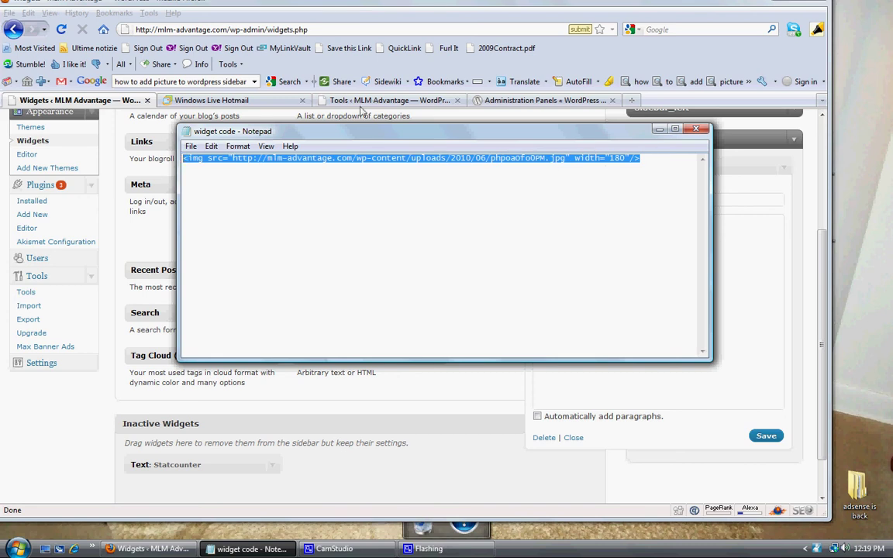
pyautogui.click(659, 129)
pyautogui.click(647, 234)
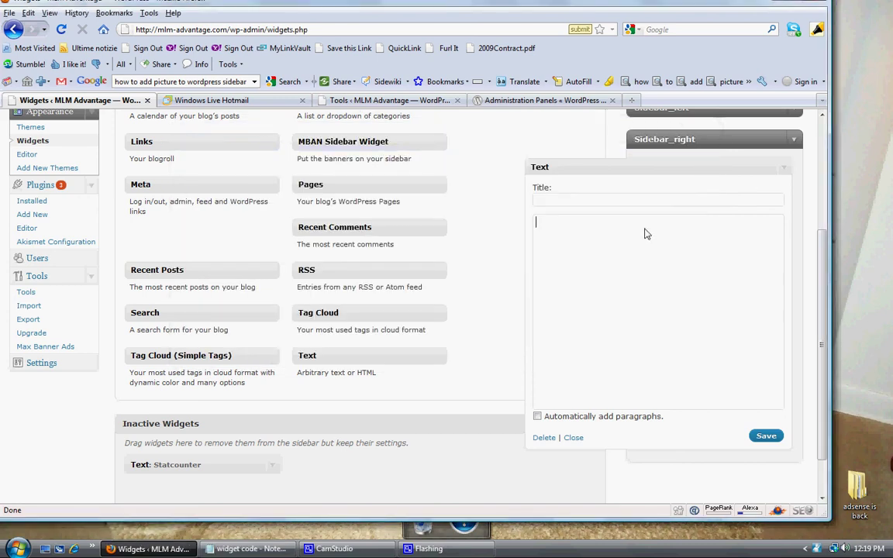
pyautogui.write('<img src="http://mlm-advantage.com/wp-content/uploads/2010/06/phpoaOfo0PM.jpg" width="180"/>')
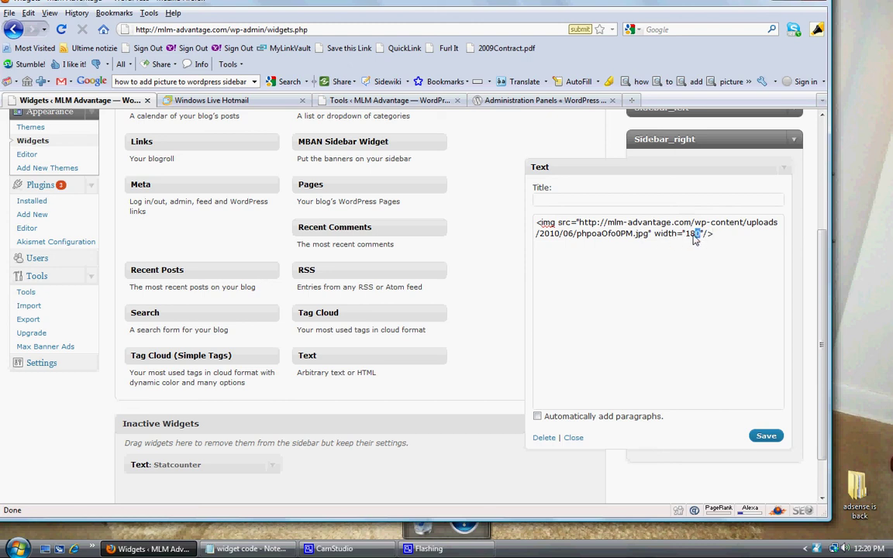
# Step: Change the img width from 180 to 140 and save the widget
pyautogui.hotkey('shift', 'Left')
pyautogui.click(765, 437)
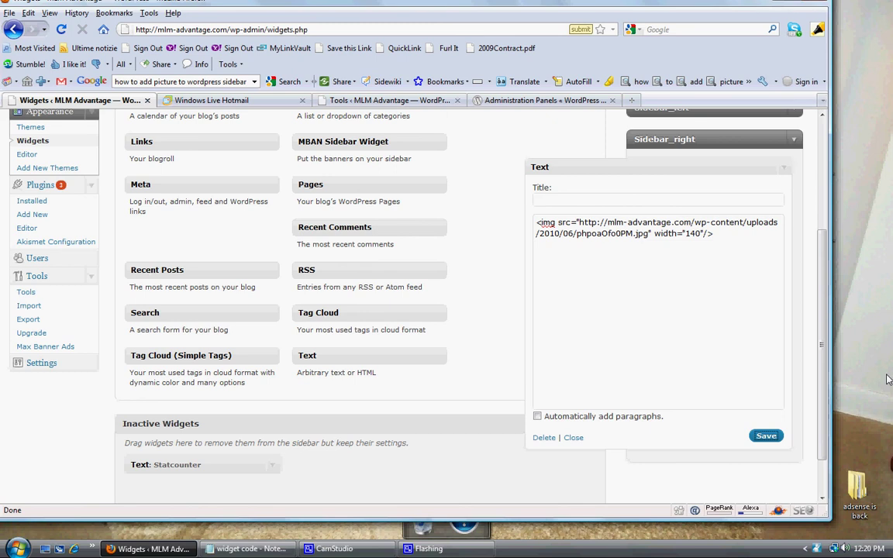
pyautogui.moveTo(889, 380); pyautogui.dragTo(884, 379)
pyautogui.click(824, 437)
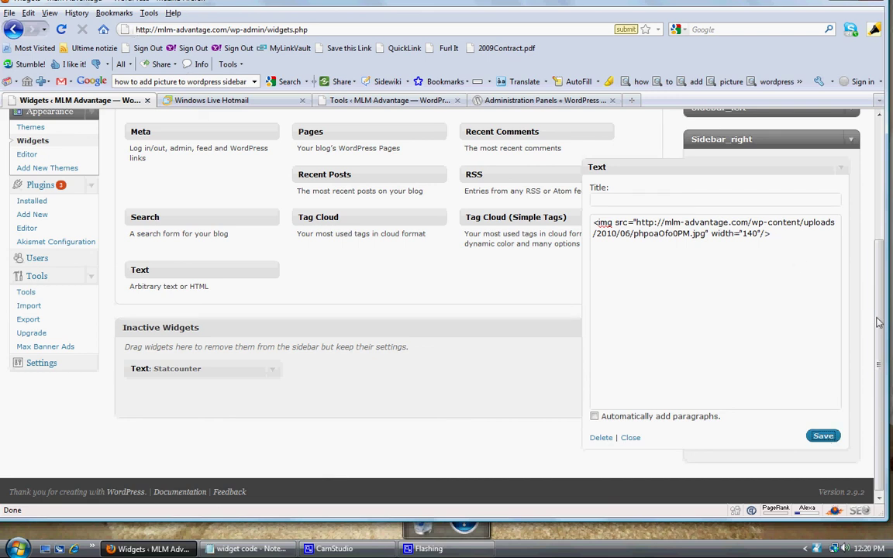
pyautogui.scroll(3, 878, 322)
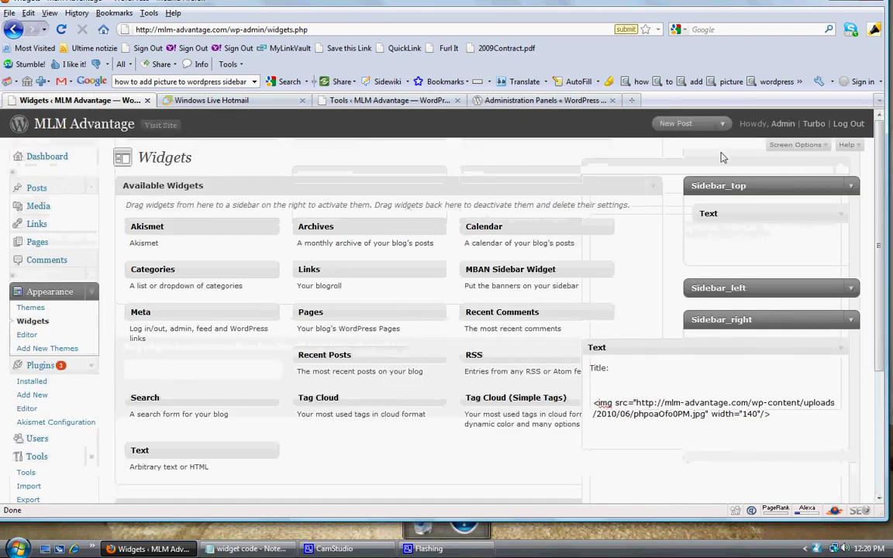
# Step: Visit the live blog homepage to see the sidebar photo
pyautogui.click(161, 125)
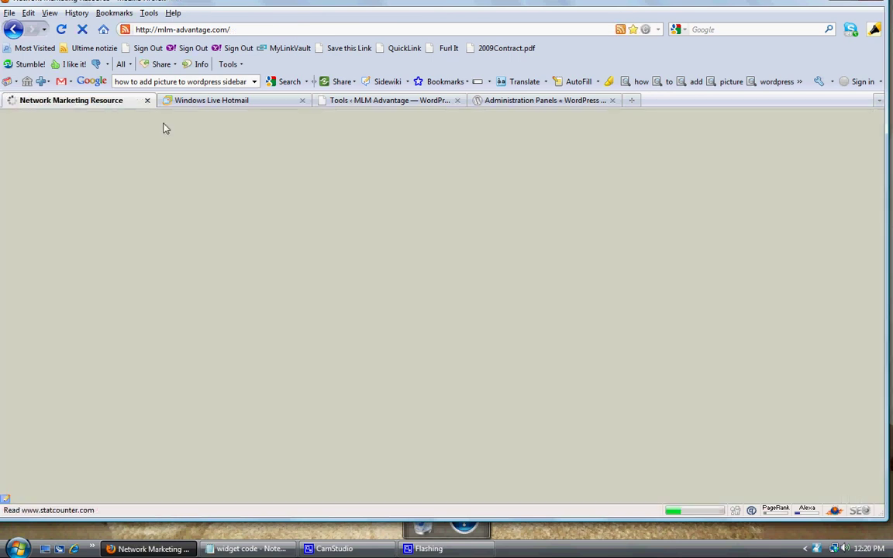